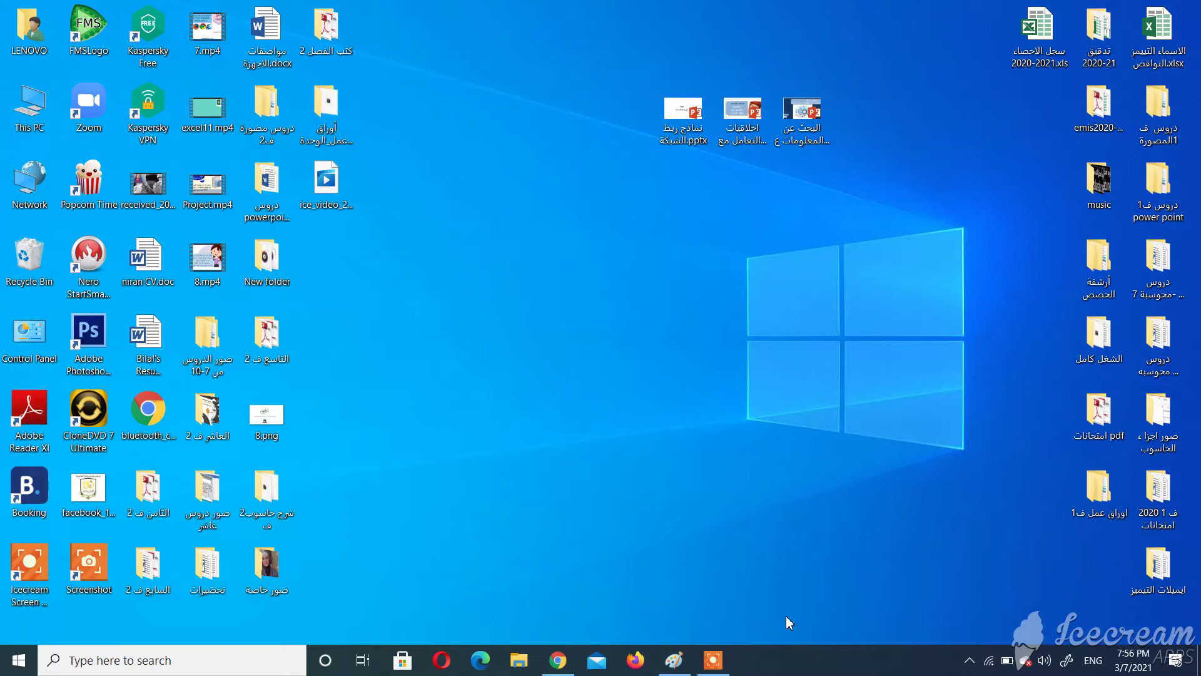
Create a new folder on the desktop and name it "دوروس محوسبة".
{"action": "right_click", "coordinate": [635, 300]}
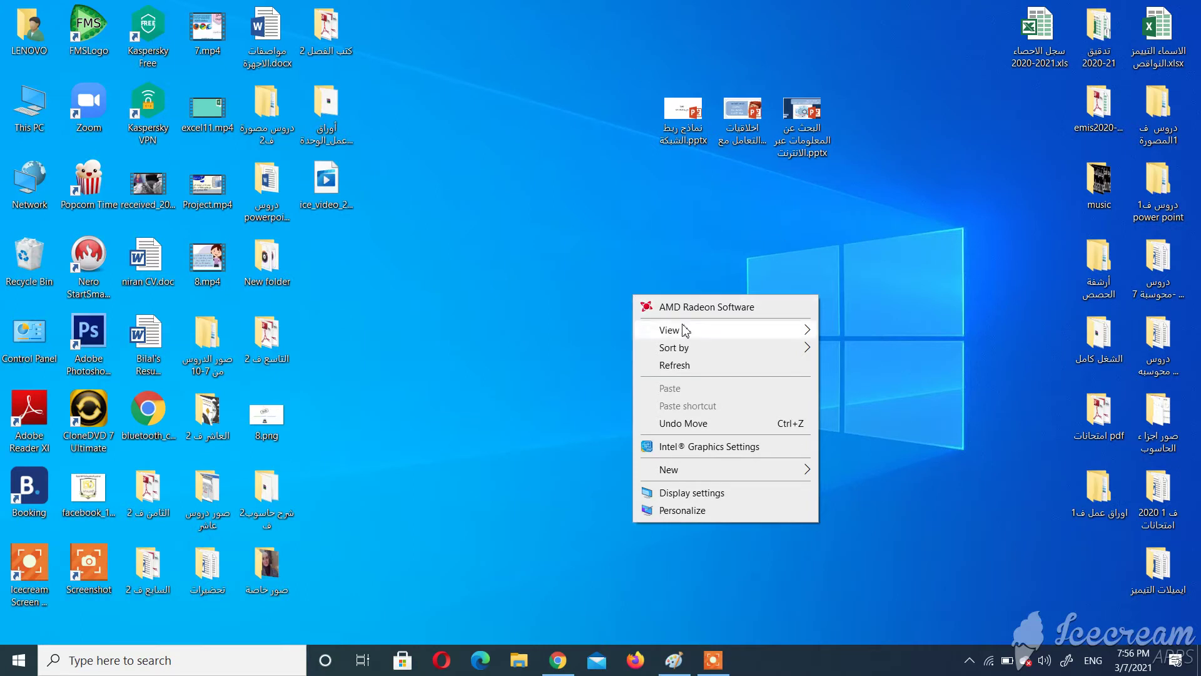
{"action": "mouse_move", "coordinate": [685, 330]}
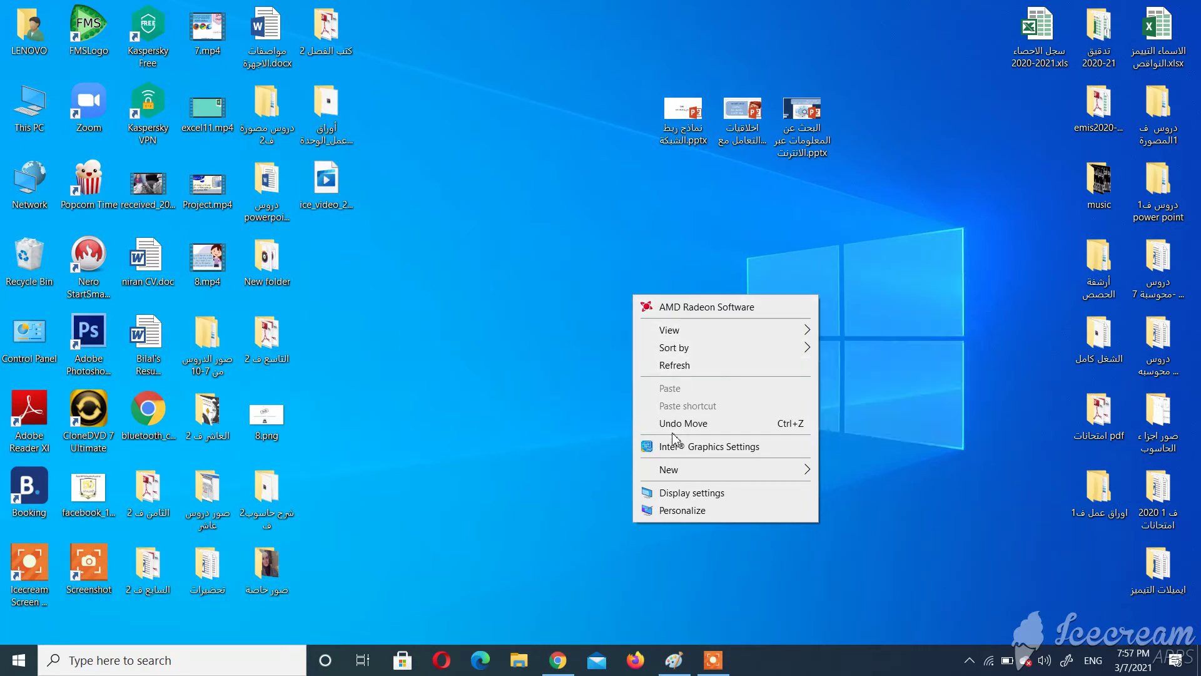
{"action": "mouse_move", "coordinate": [675, 479]}
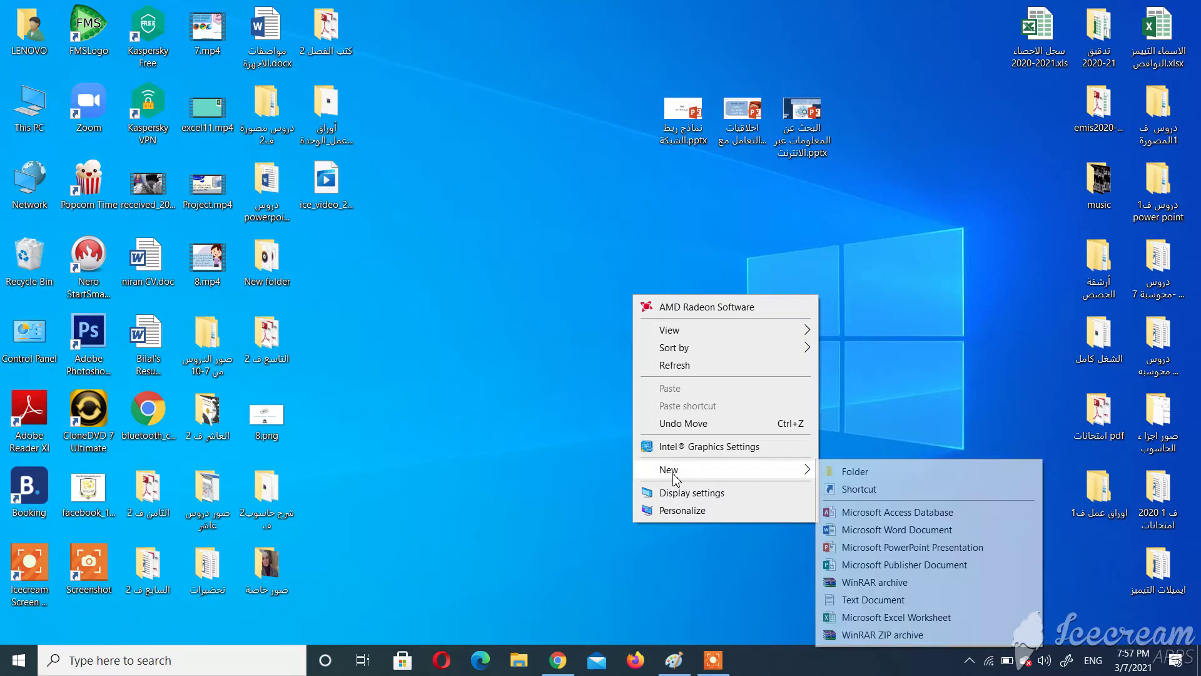
{"action": "left_click", "coordinate": [846, 474]}
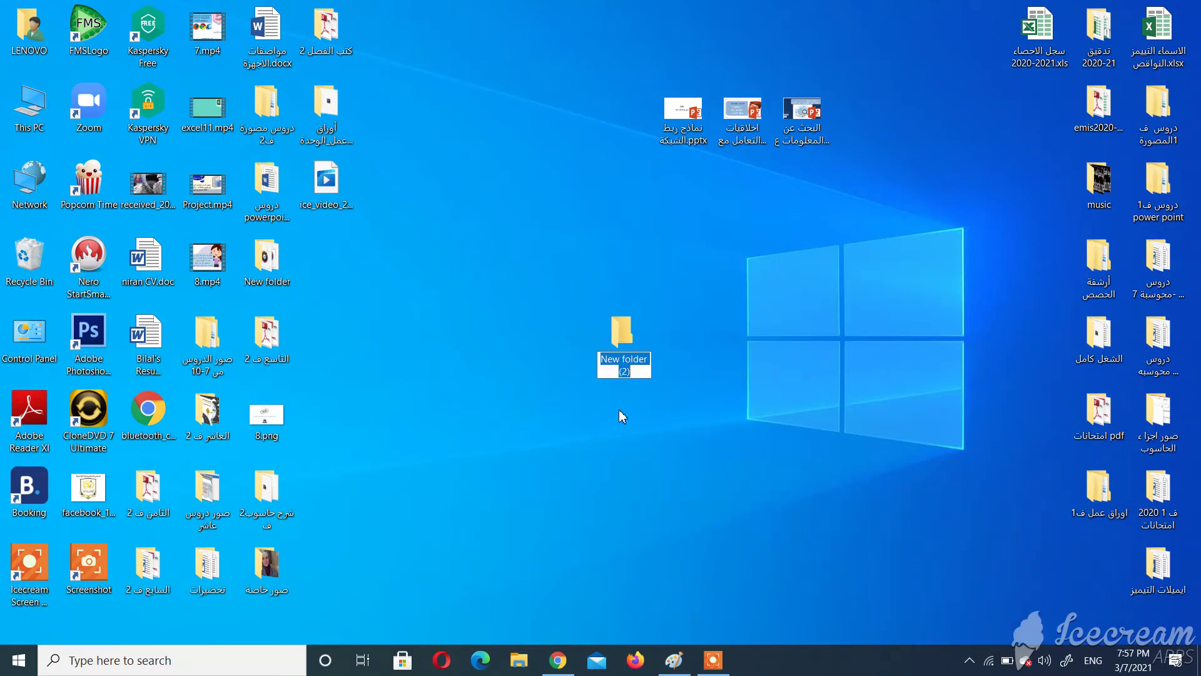
{"action": "type", "text": "1"}
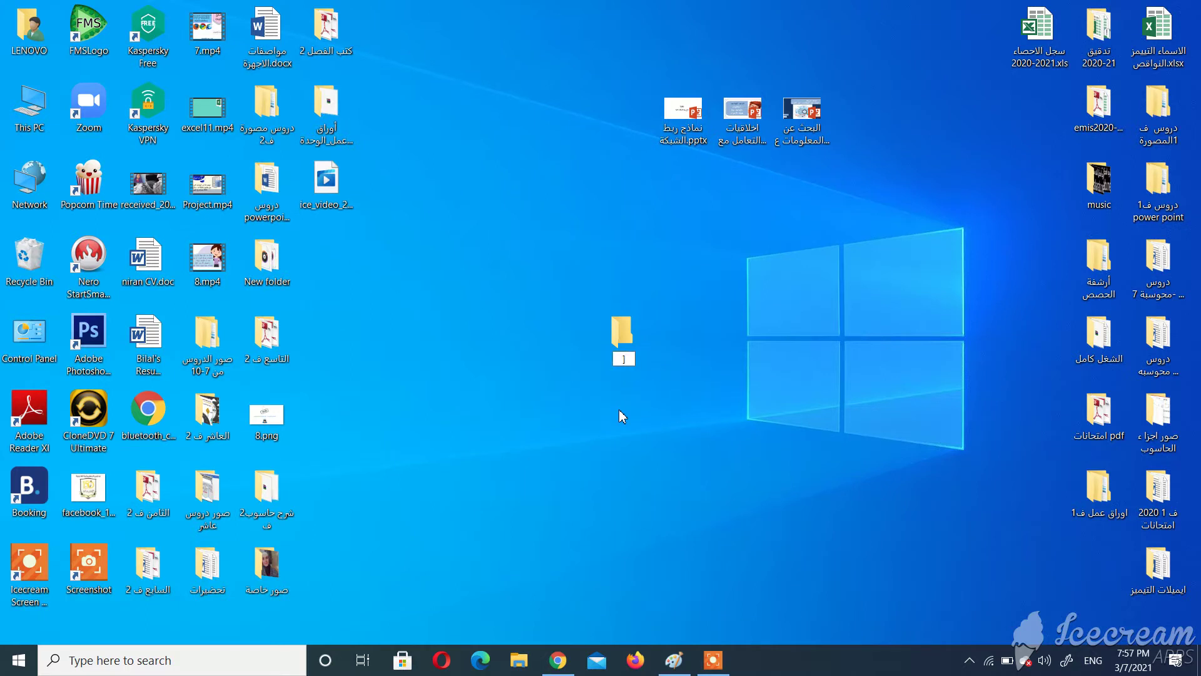
{"action": "key", "text": "alt+shift"}
{"action": "type", "text": "دورا"}
{"action": "type", "text": "وس محو"}
{"action": "key", "text": "BackSpace"}
{"action": "type", "text": "وسبة"}
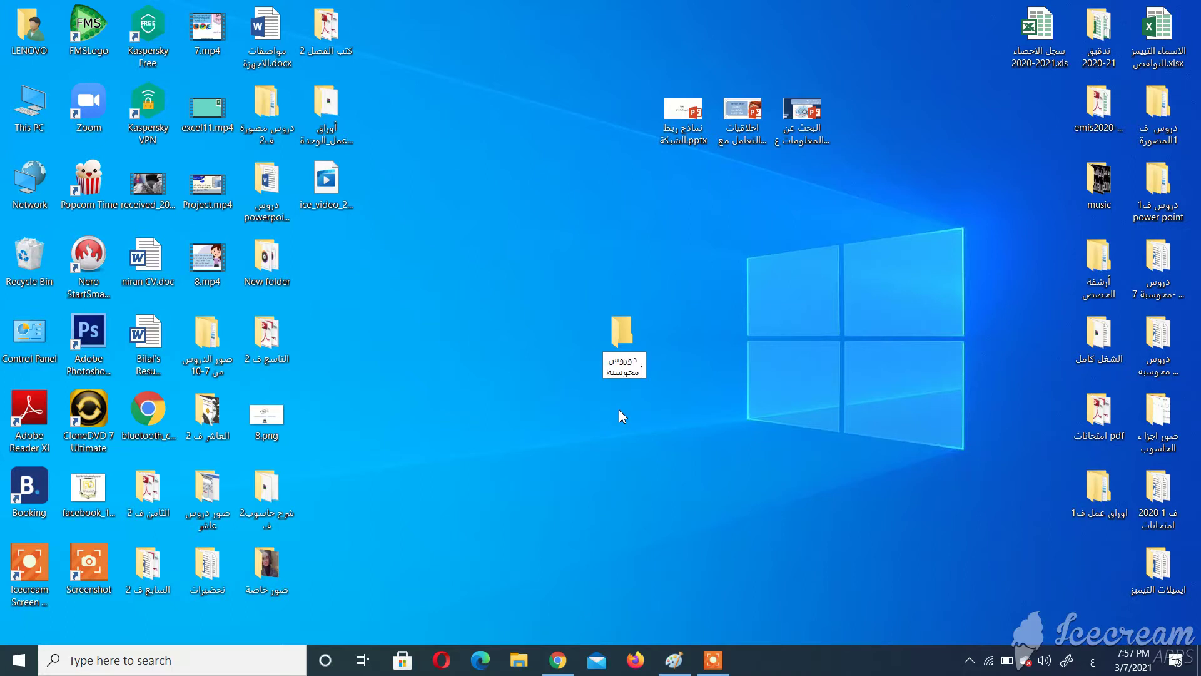
{"action": "key", "text": "Return"}
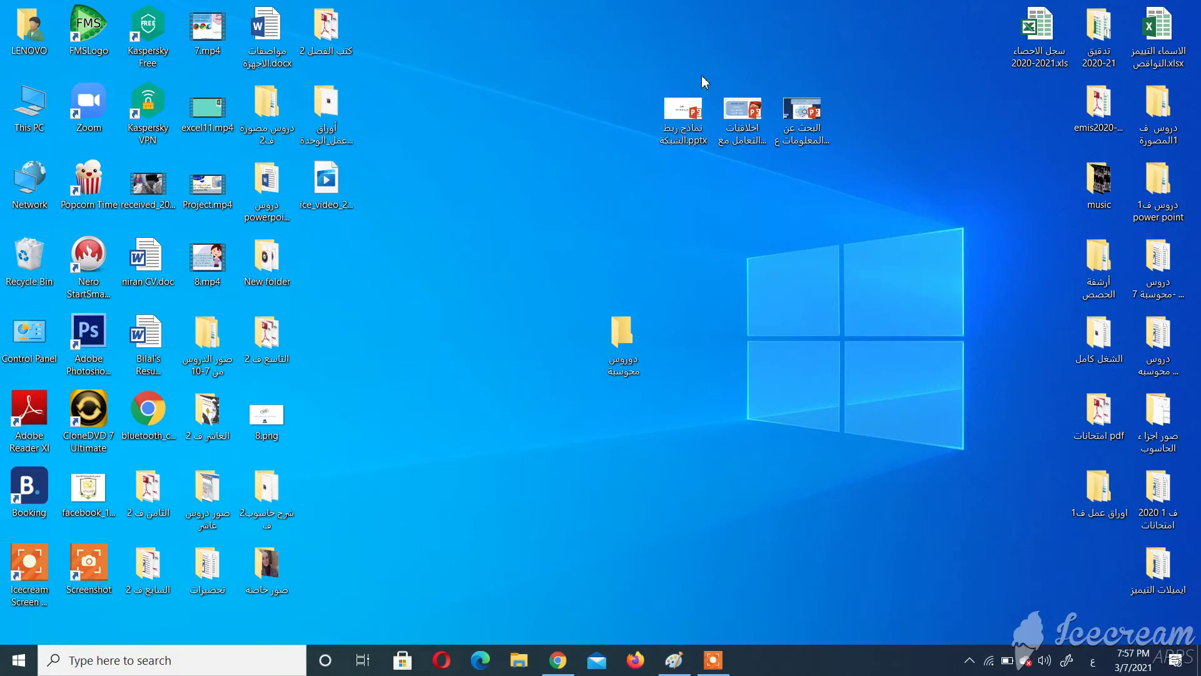
Copy the desktop presentation "نماذج ربط الشبكة.pptx" into the "دوروس محوسبة" folder.
{"action": "mouse_move", "coordinate": [701, 113]}
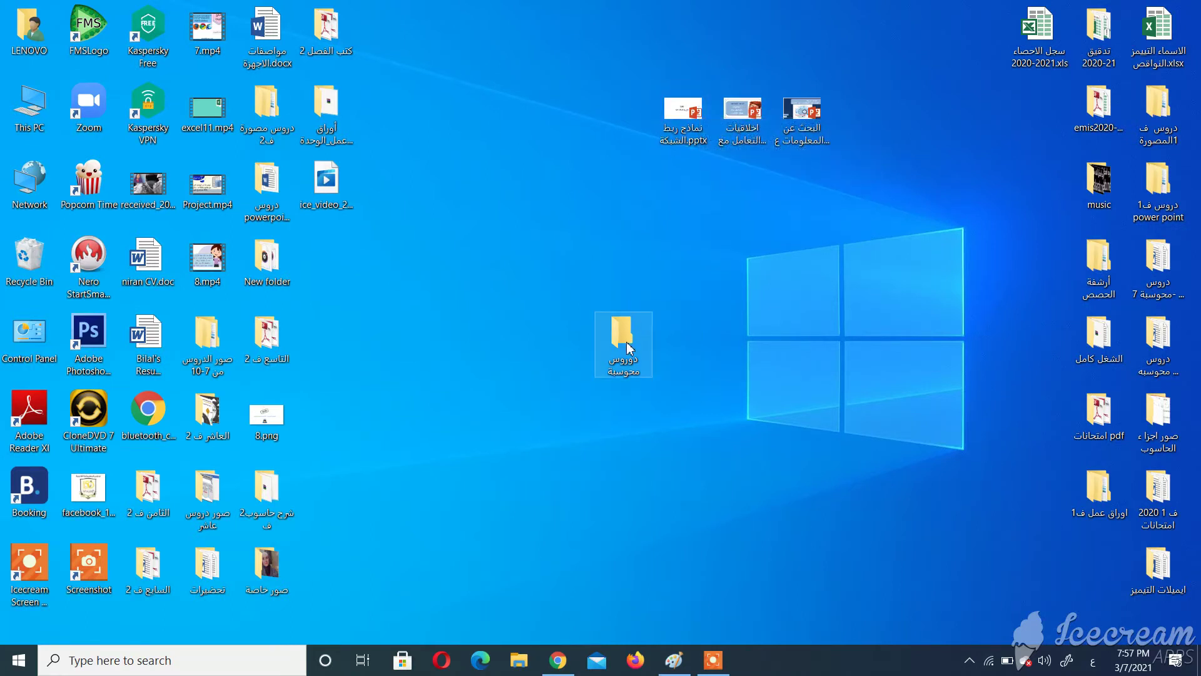
{"action": "right_click", "coordinate": [693, 112]}
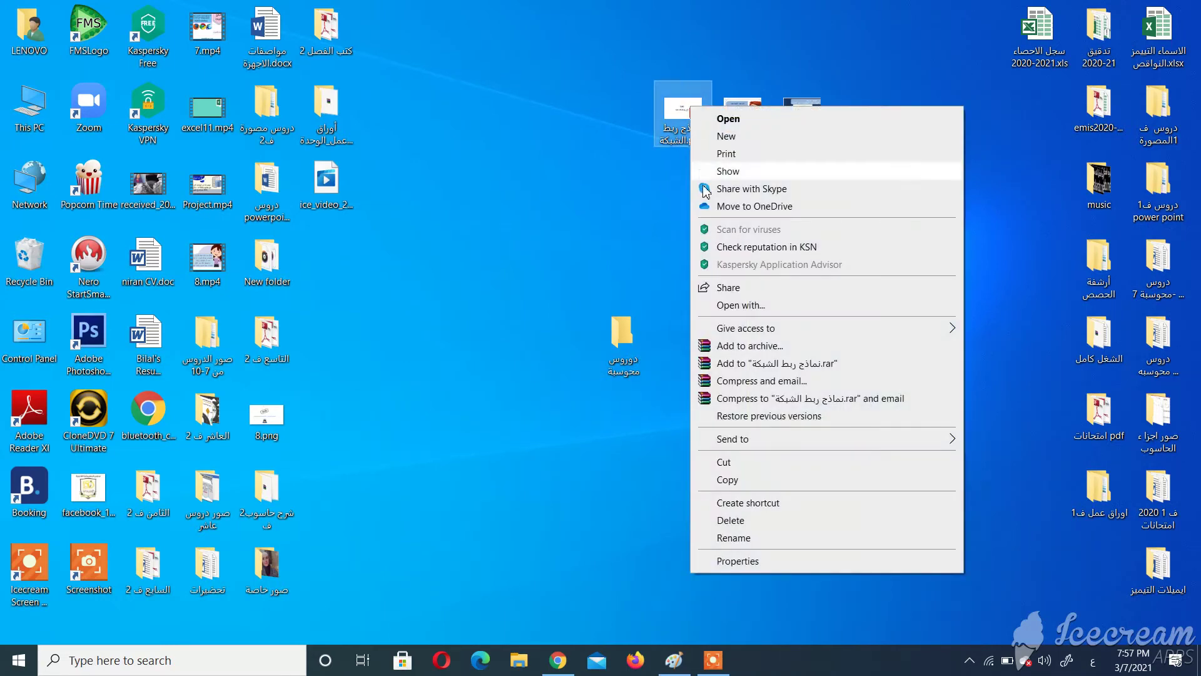
{"action": "left_click", "coordinate": [729, 479]}
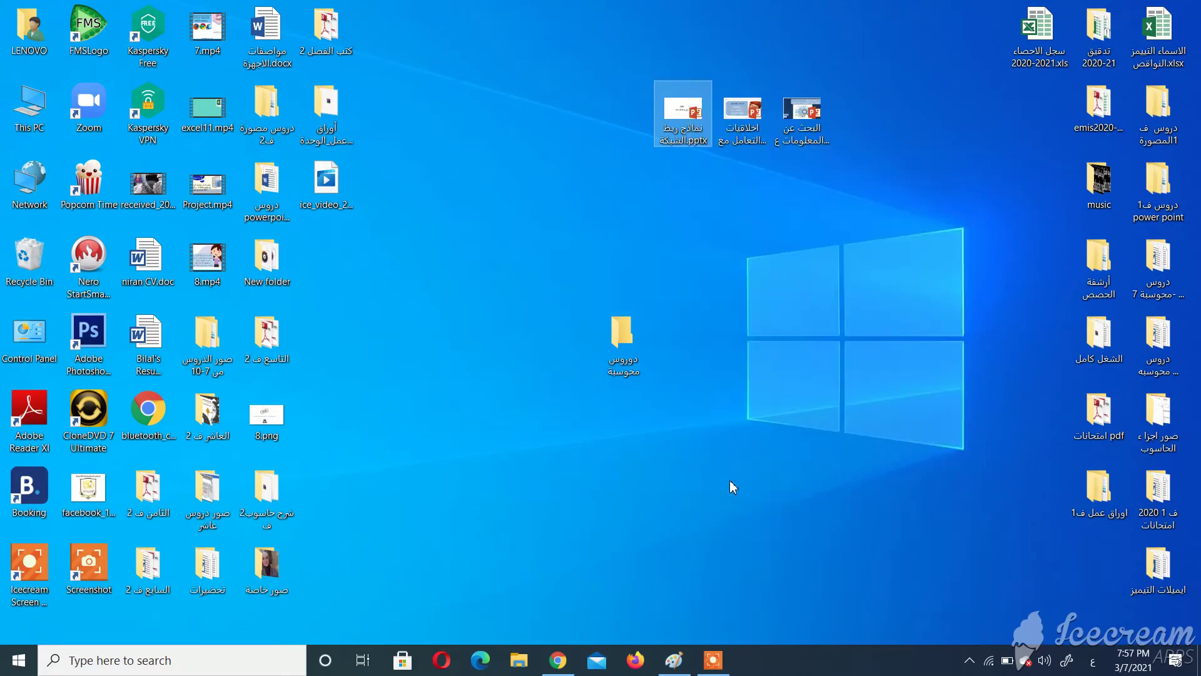
{"action": "left_click", "coordinate": [617, 347]}
{"action": "double_click", "coordinate": [617, 347]}
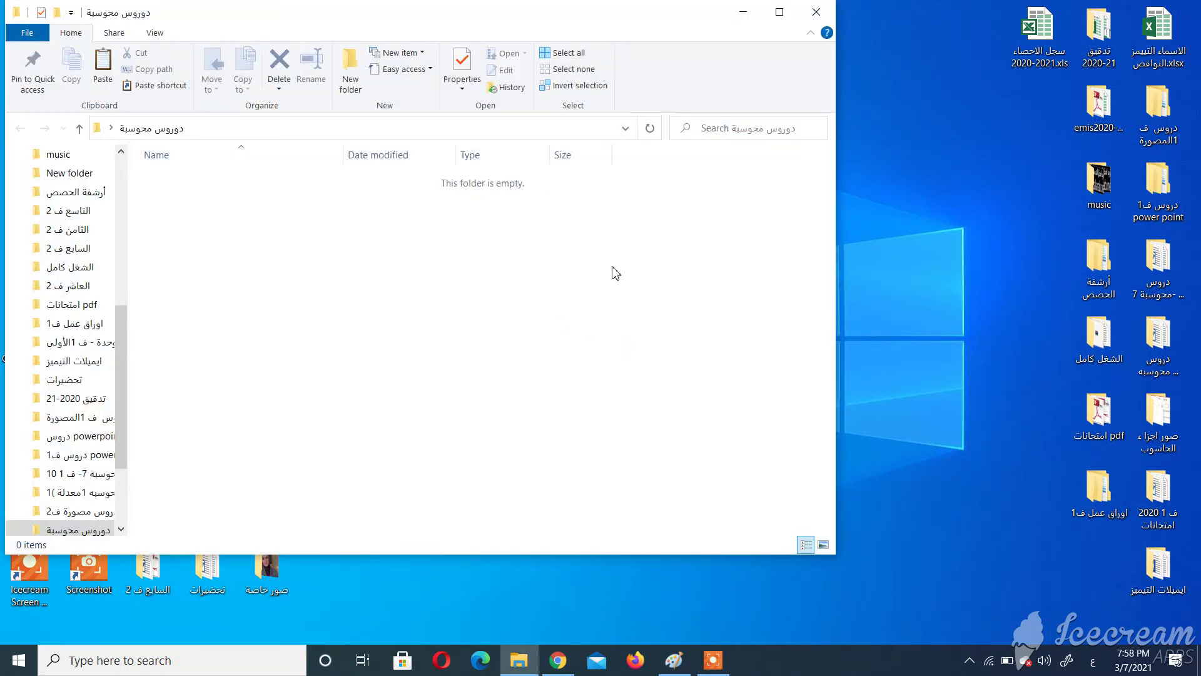
{"action": "right_click", "coordinate": [305, 216]}
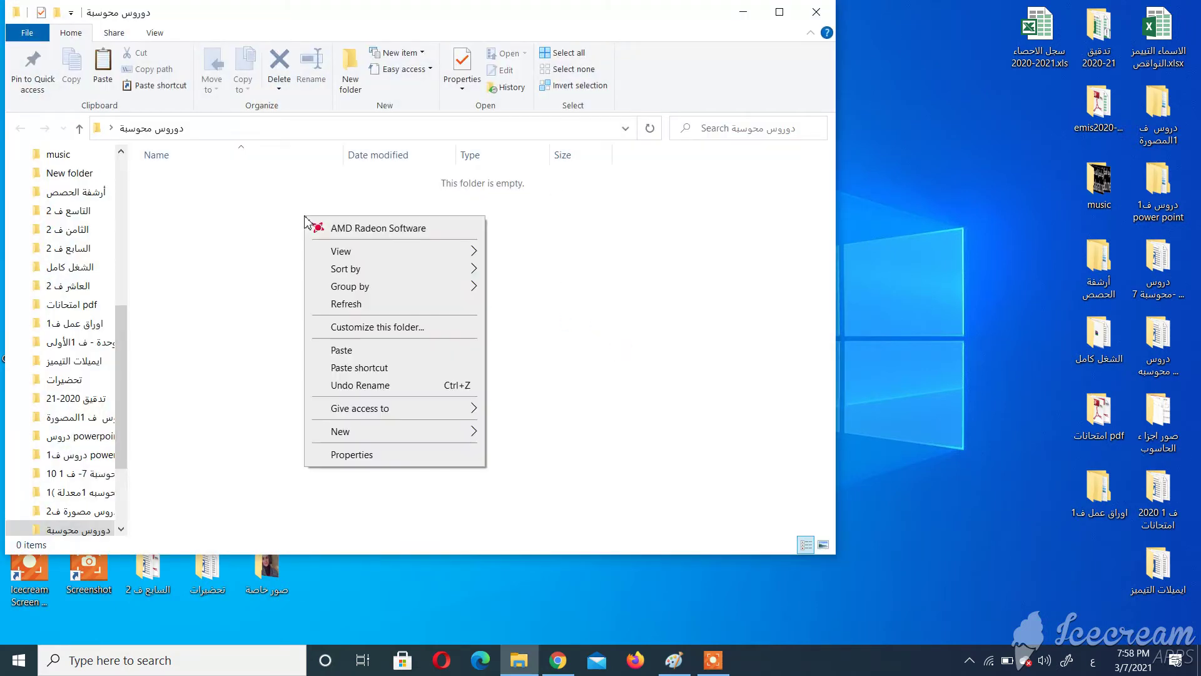
{"action": "left_click", "coordinate": [341, 350]}
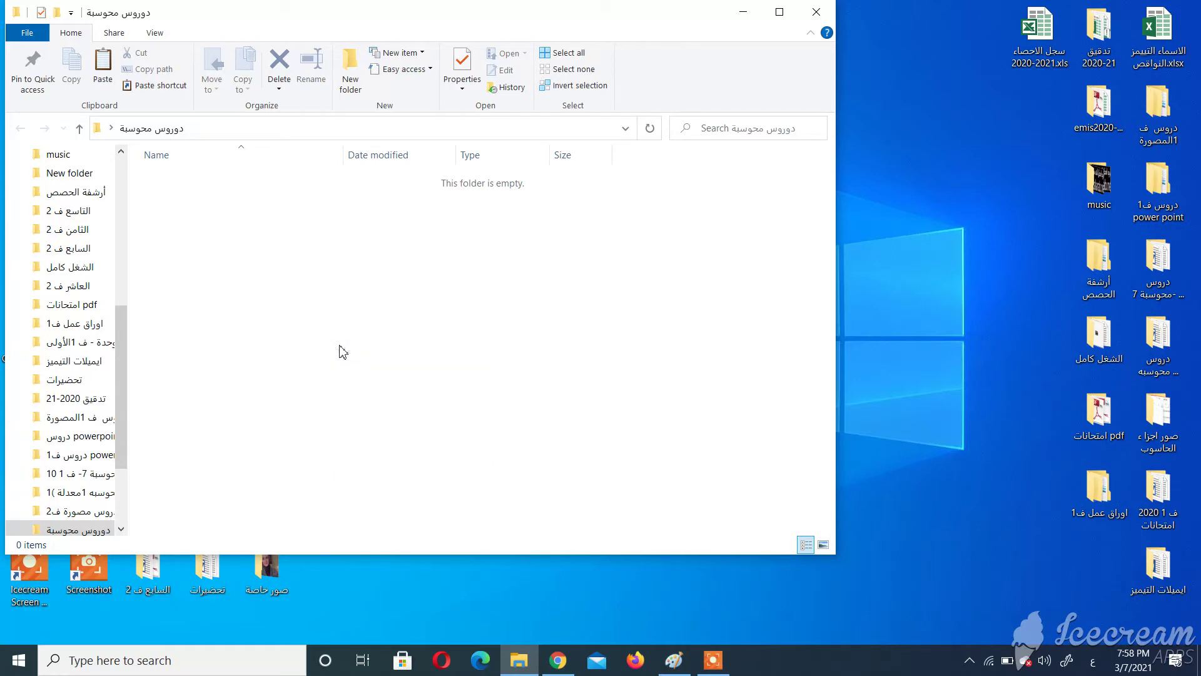
{"action": "left_click", "coordinate": [409, 275]}
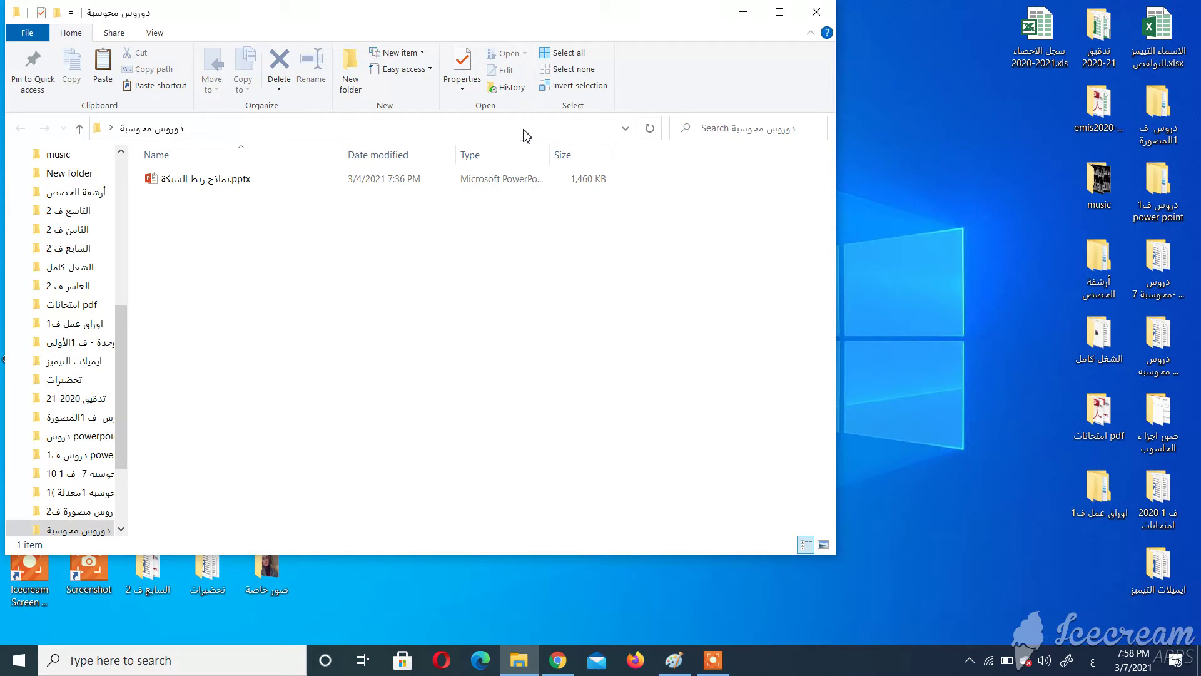
Uncover the desktop presentations and move "اخلاقيات التعامل مع شبكة الانترنت.pptx" into the "دوروس محوسبة" folder by cutting and pasting it.
{"action": "left_click_drag", "start_coordinate": [582, 12], "coordinate": [771, 170]}
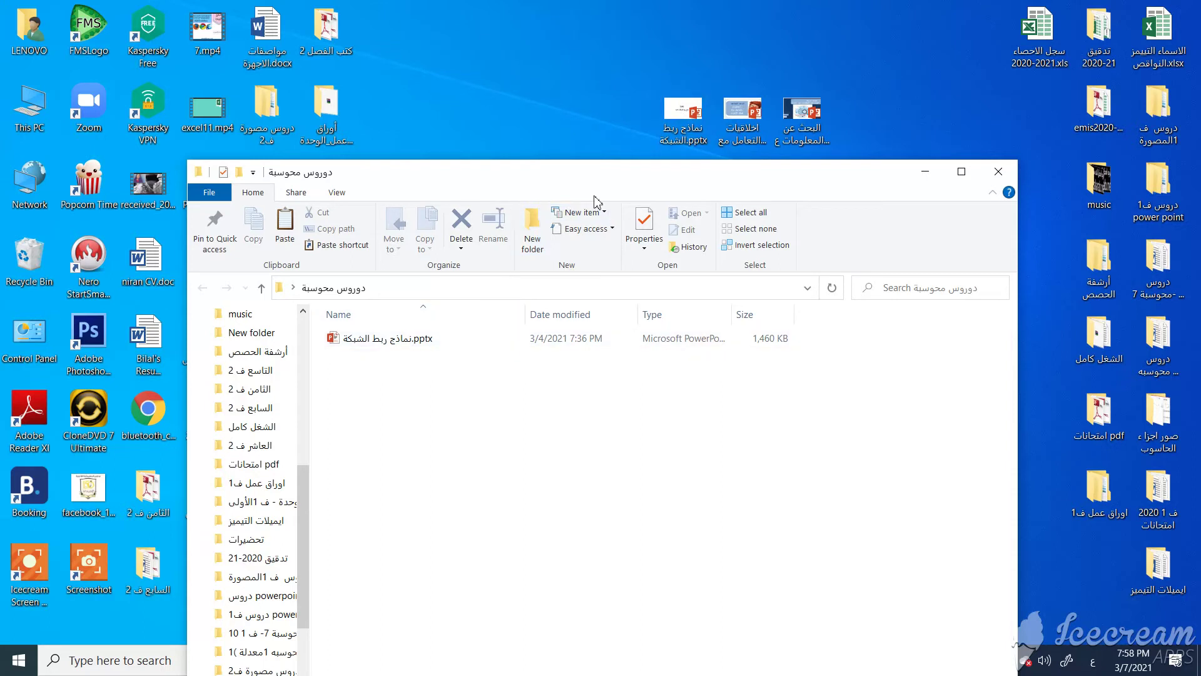
{"action": "left_click", "coordinate": [736, 127]}
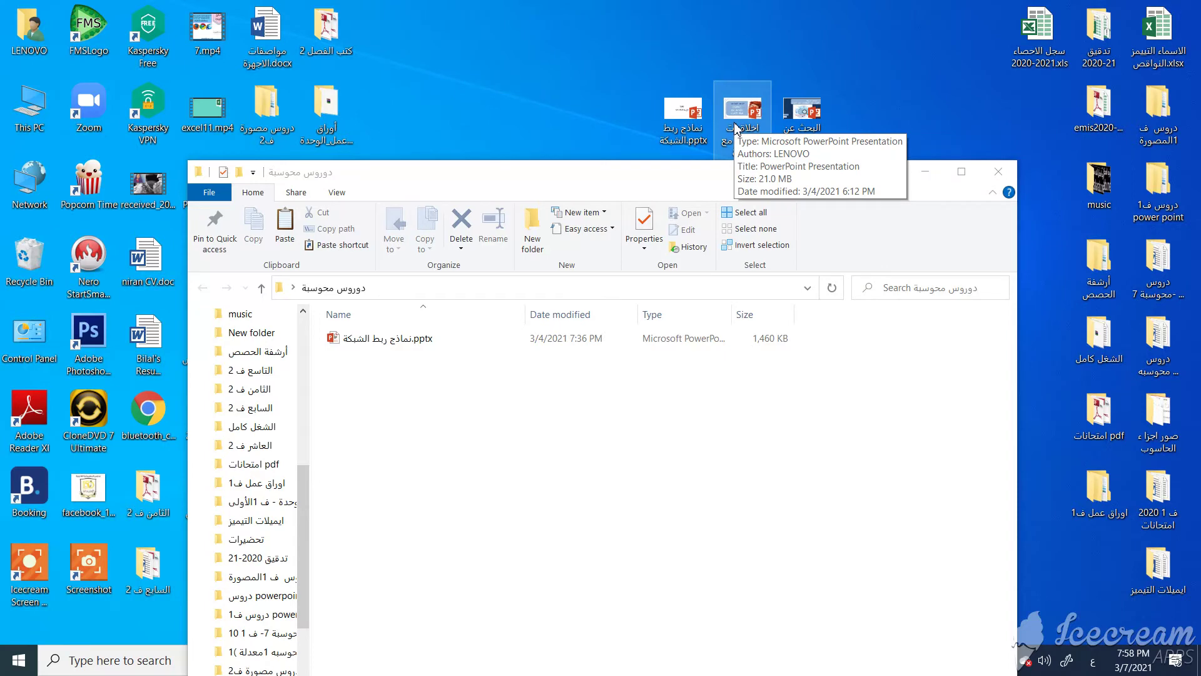
{"action": "right_click", "coordinate": [738, 127]}
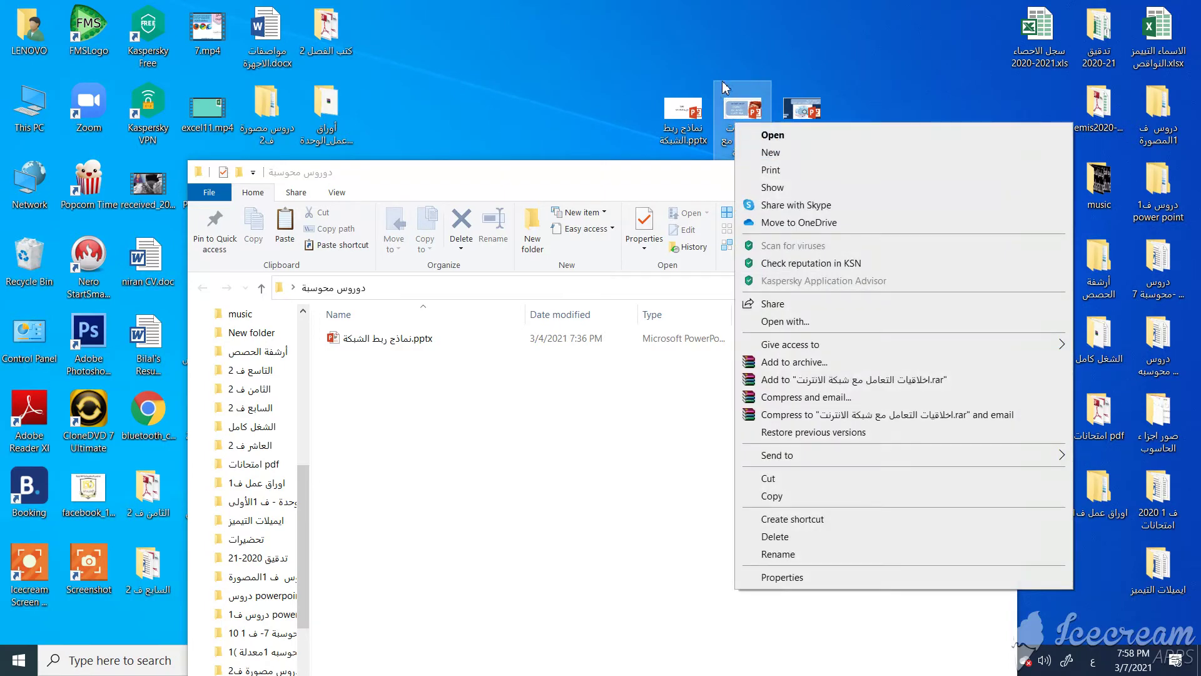
{"action": "left_click", "coordinate": [809, 487]}
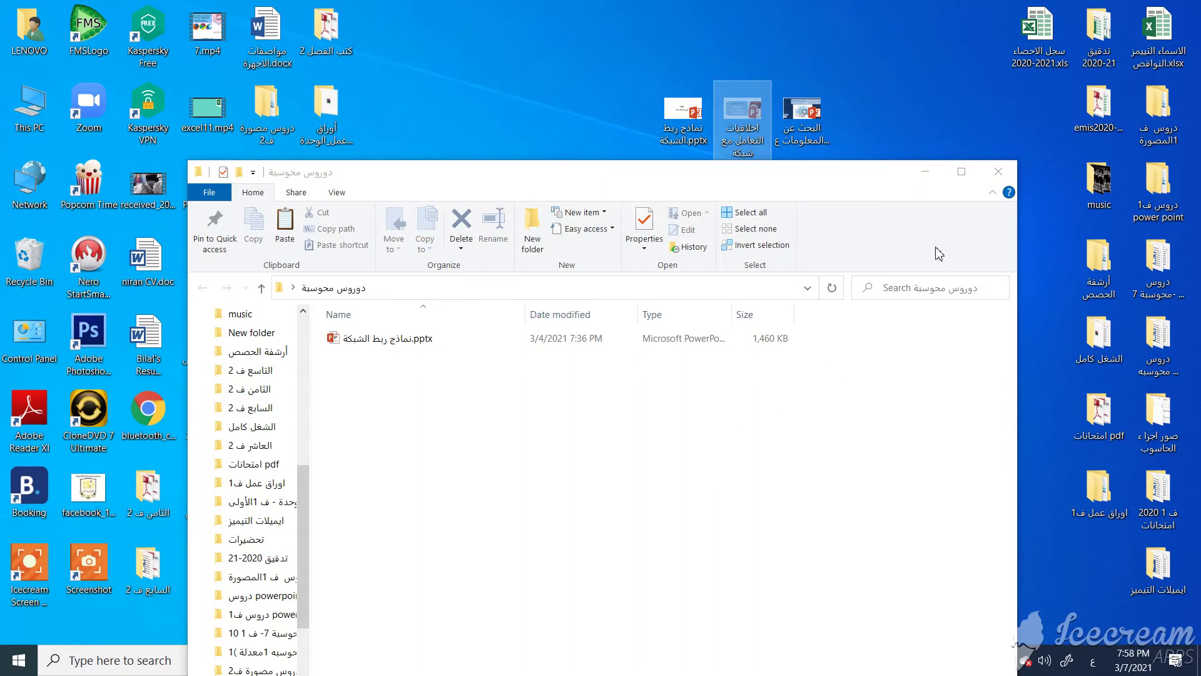
{"action": "right_click", "coordinate": [563, 434]}
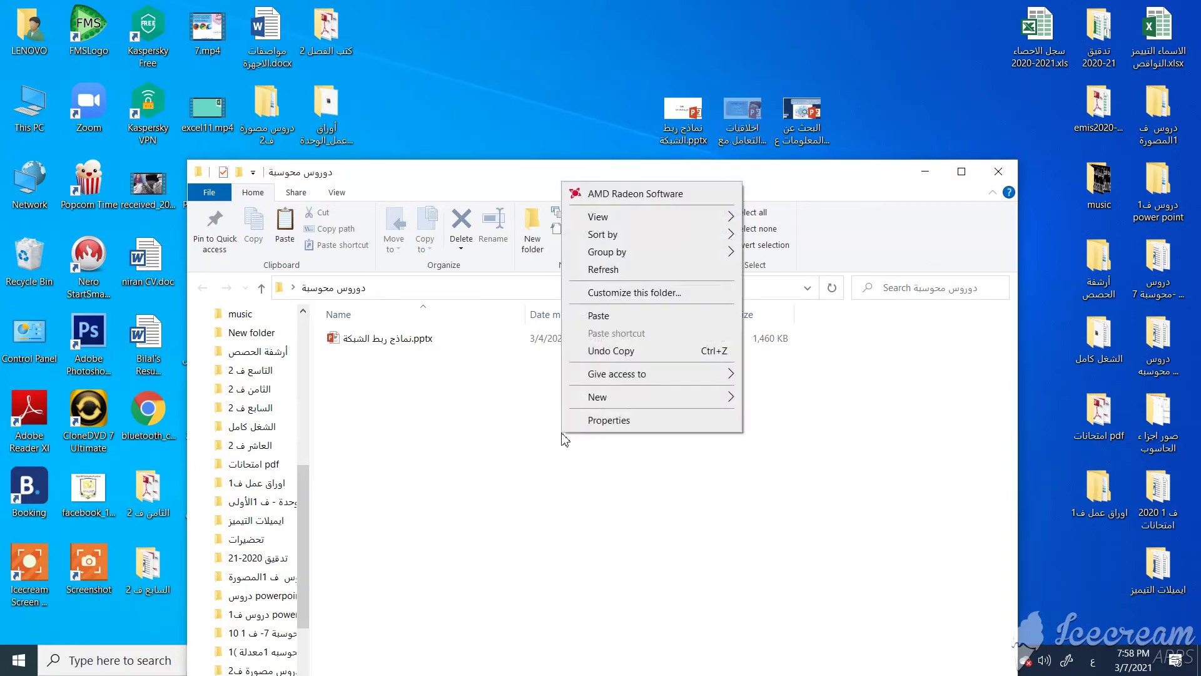
{"action": "left_click", "coordinate": [594, 317]}
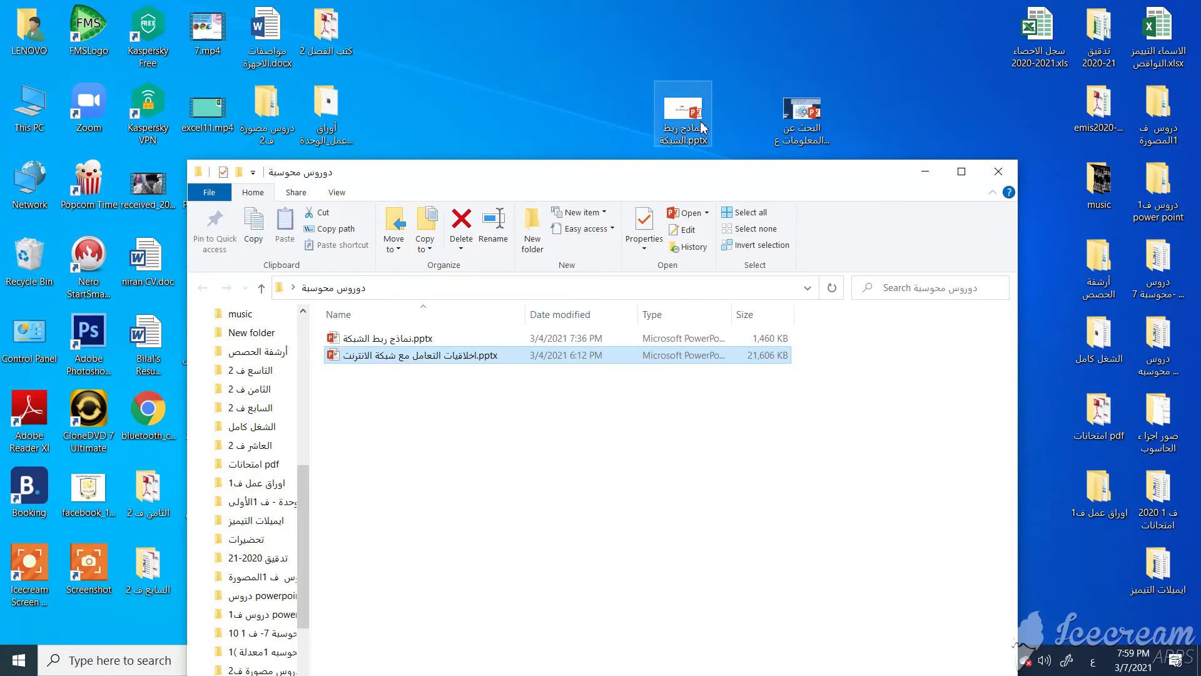
{"action": "right_click", "coordinate": [801, 127]}
{"action": "left_click", "coordinate": [803, 293]}
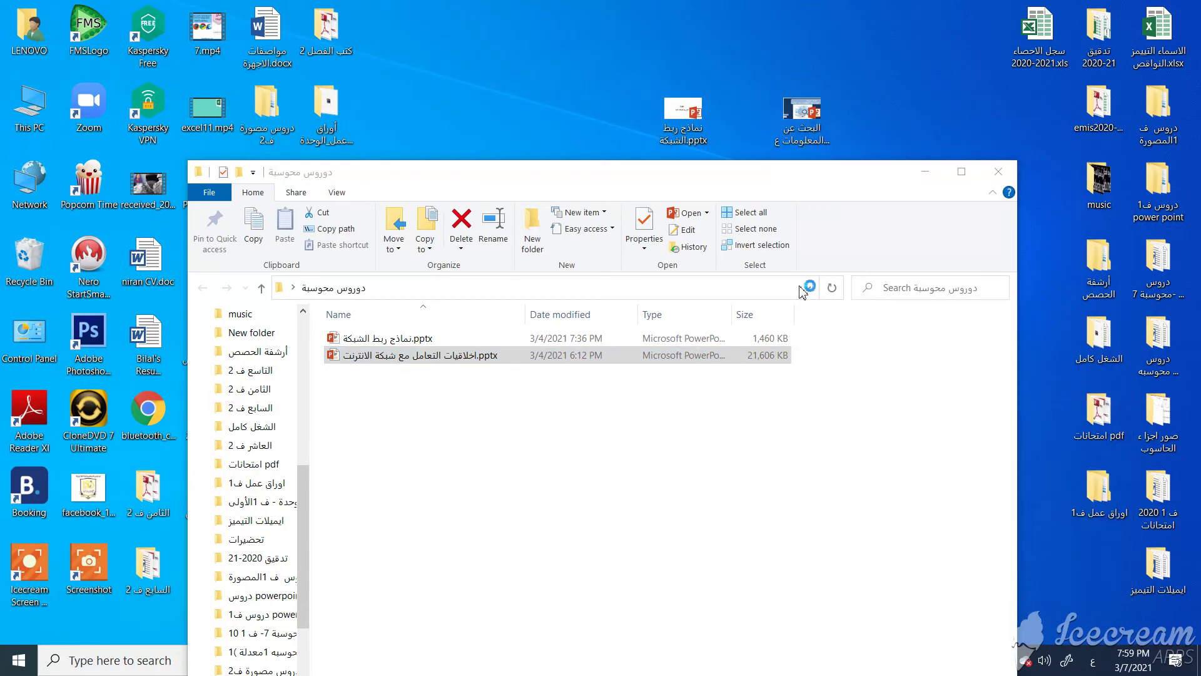
{"action": "left_click", "coordinate": [750, 167]}
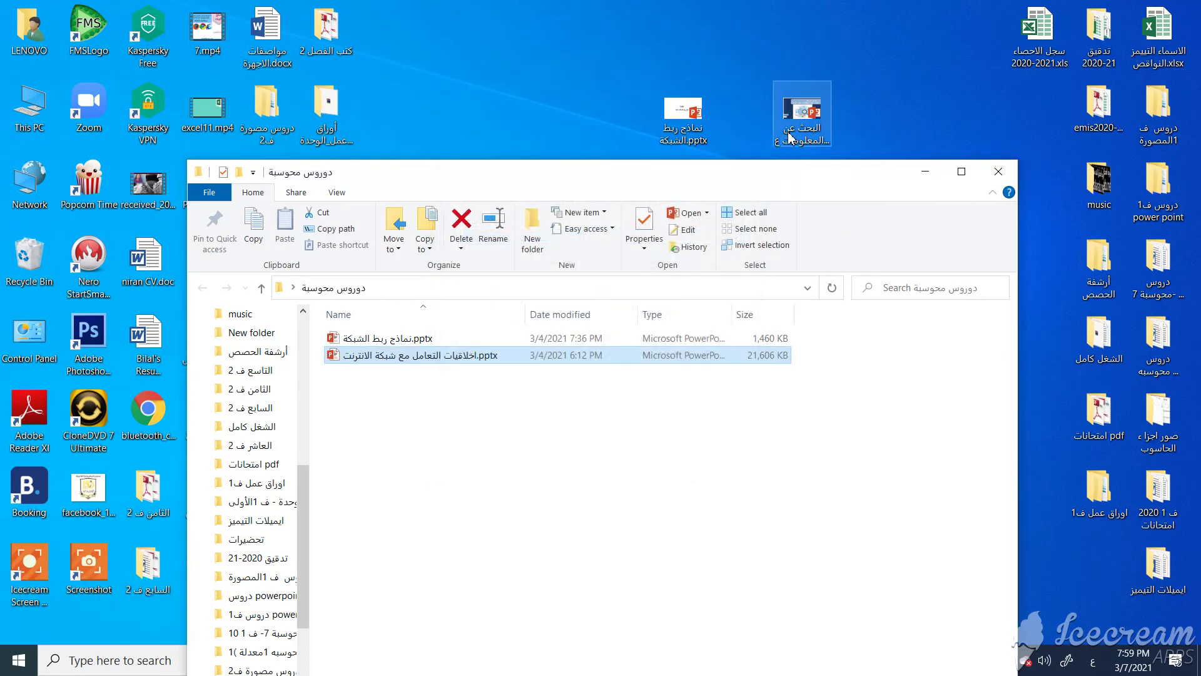
Copy the desktop presentation "البحث عن المعلومات عبر الانترنت.pptx" into the "دوروس محوسبة" folder.
{"action": "right_click", "coordinate": [790, 136]}
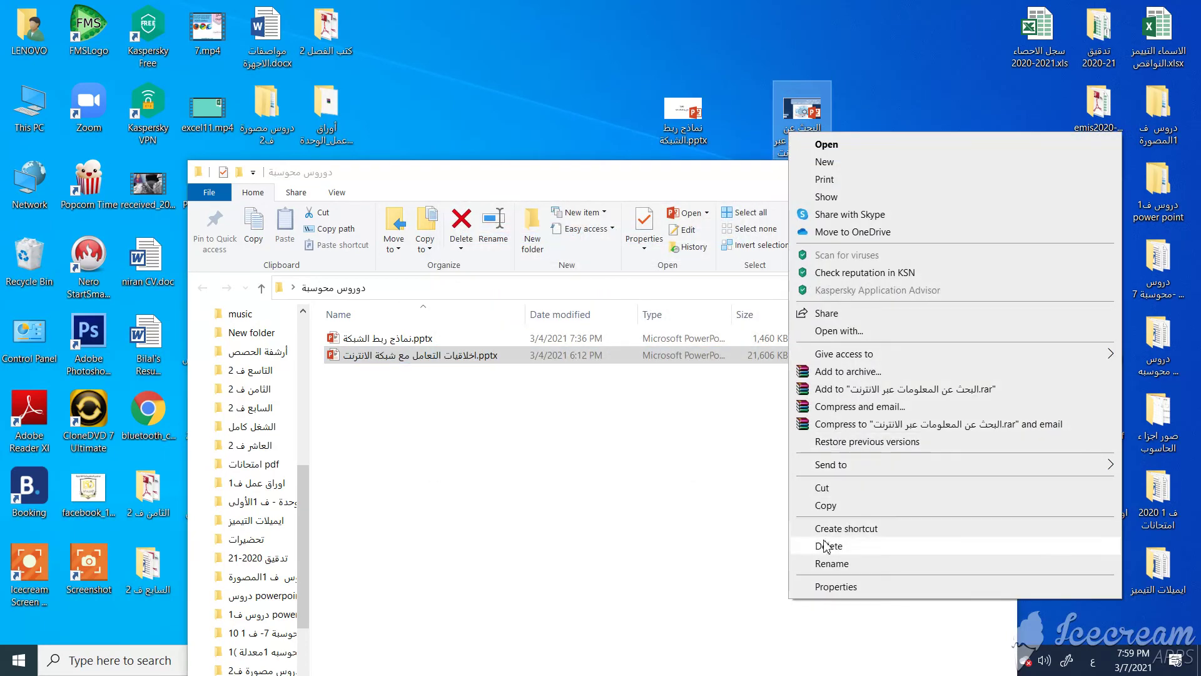
{"action": "left_click", "coordinate": [825, 506]}
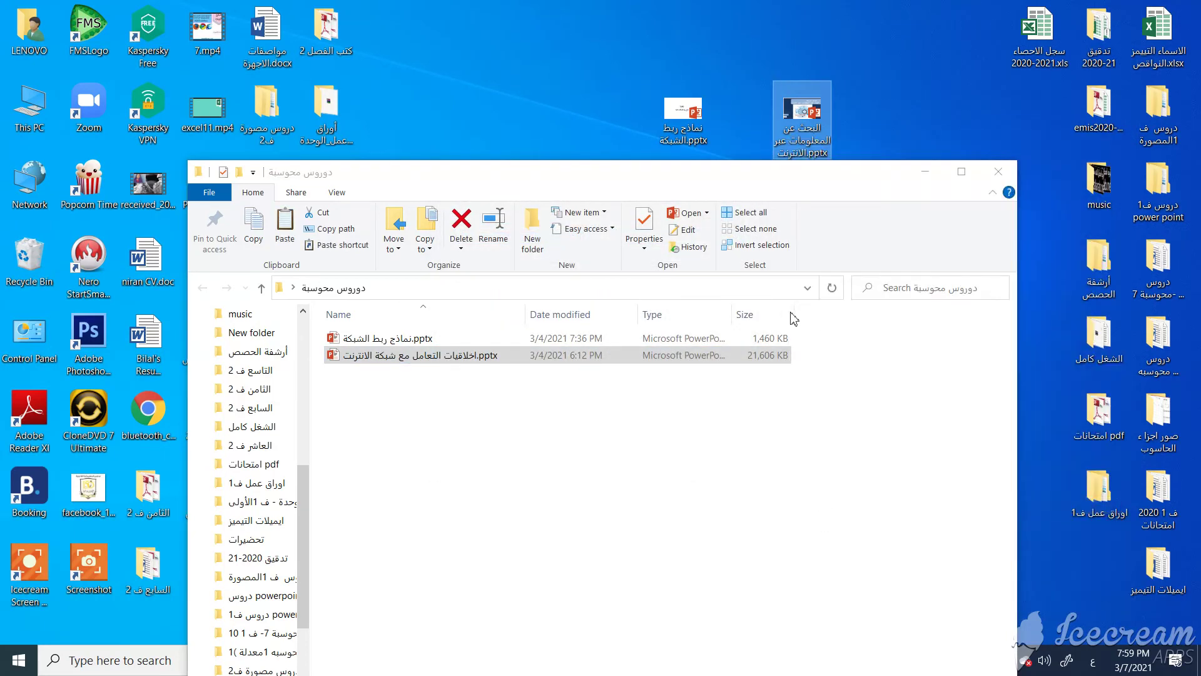
{"action": "left_click", "coordinate": [571, 423]}
{"action": "right_click", "coordinate": [571, 424]}
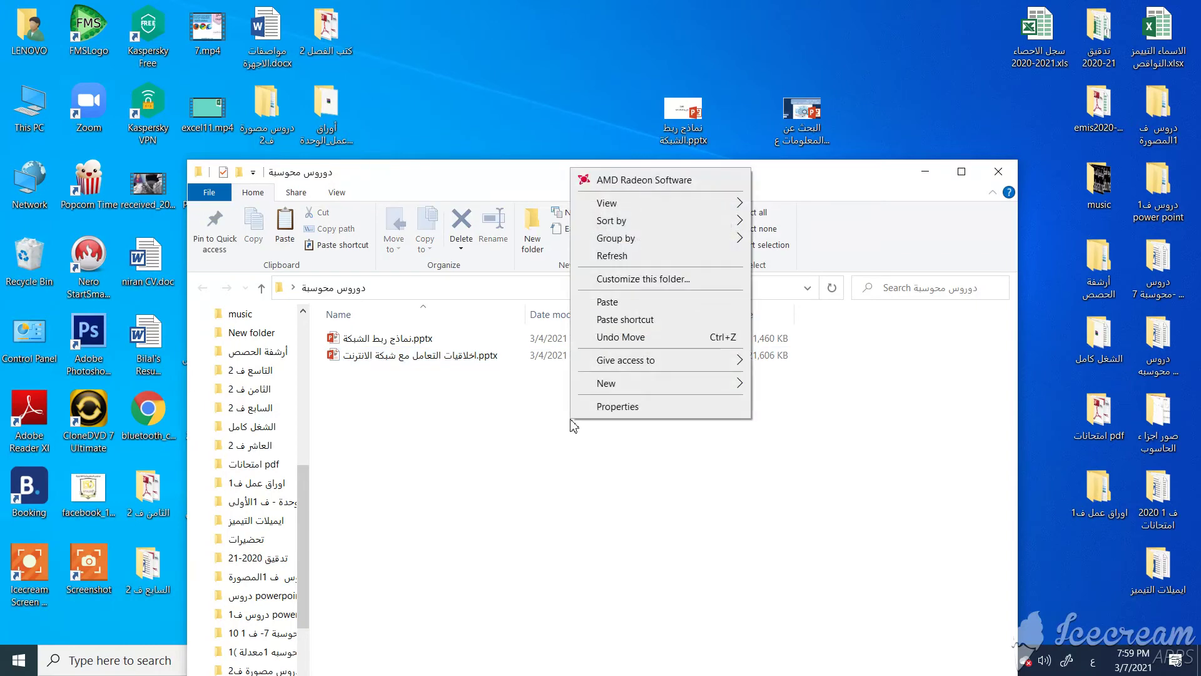
{"action": "left_click", "coordinate": [607, 302]}
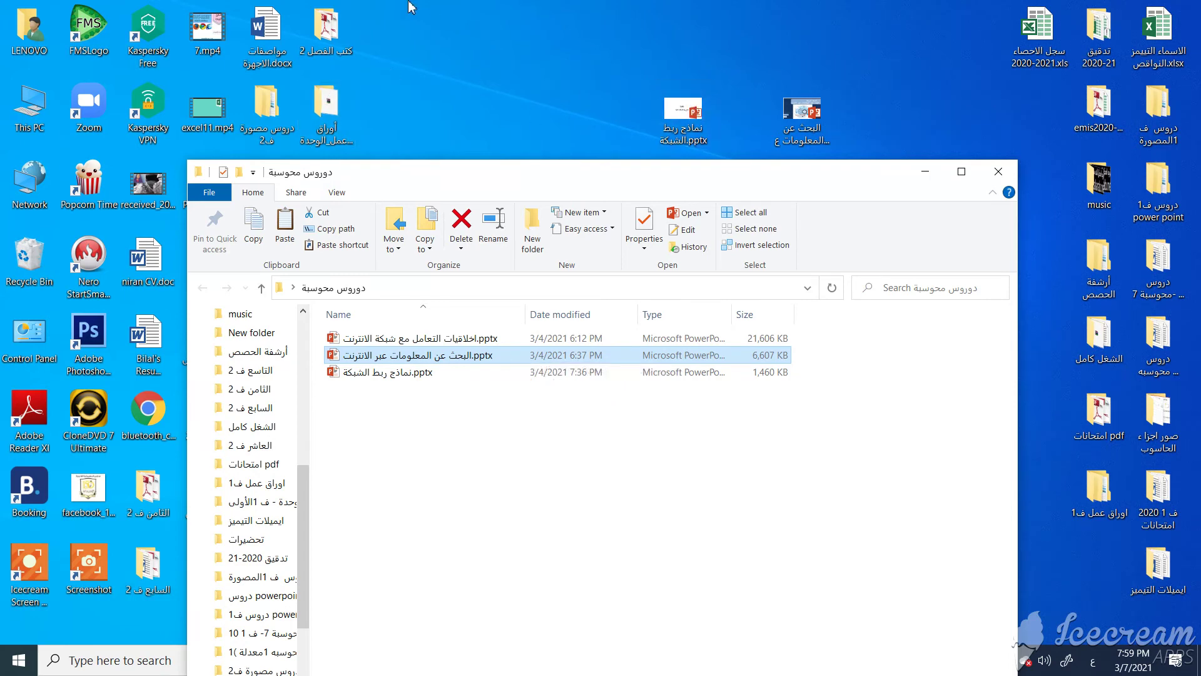
Start copying the desktop folder "دروس مصورة ف2" into "دوروس محوسبة", and stop the transfer before it completes.
{"action": "right_click", "coordinate": [278, 119]}
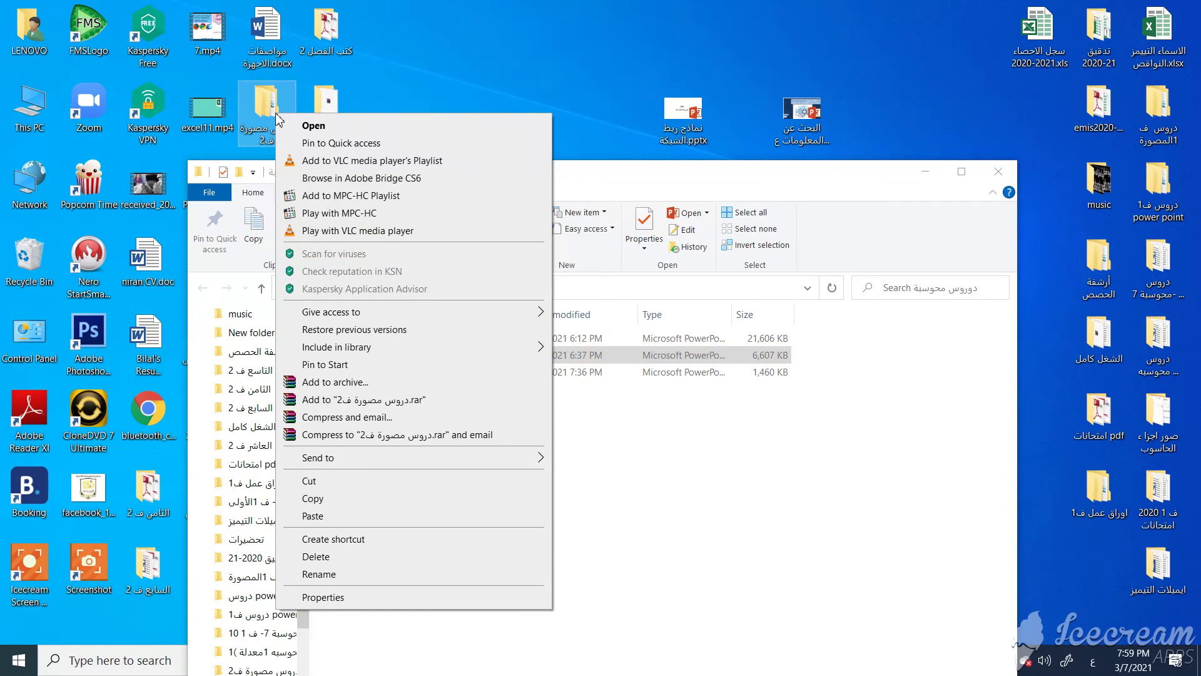
{"action": "left_click", "coordinate": [325, 498]}
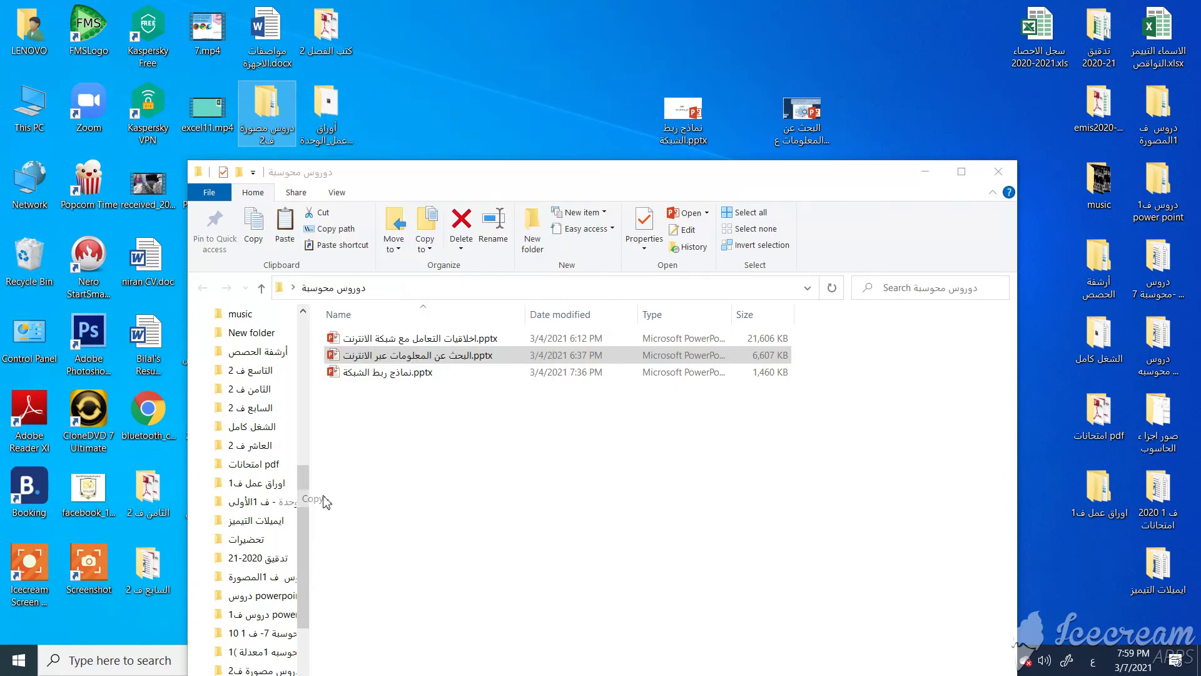
{"action": "left_click", "coordinate": [464, 461]}
{"action": "right_click", "coordinate": [465, 461]}
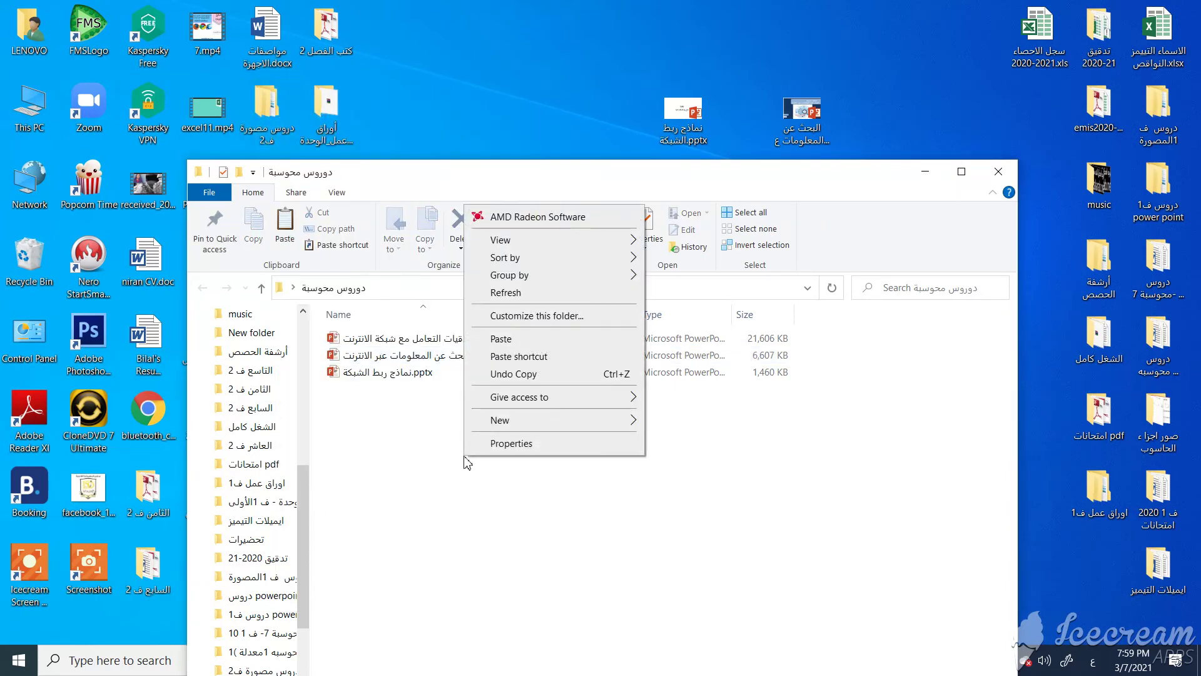
{"action": "left_click", "coordinate": [500, 339]}
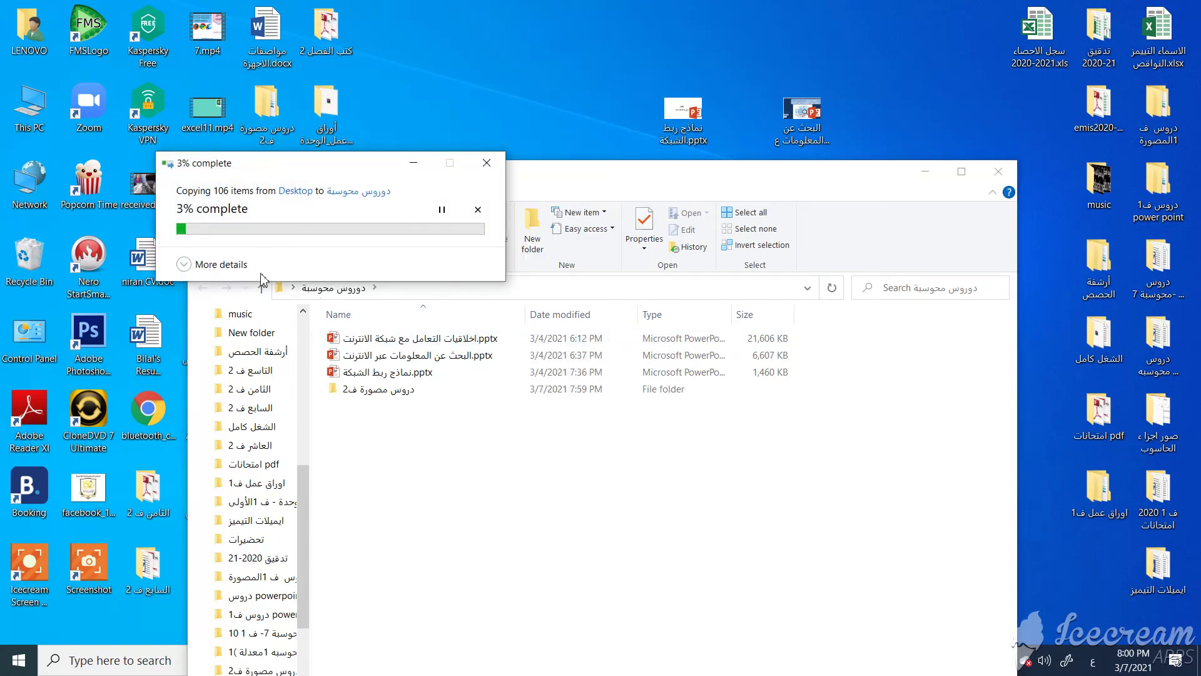
{"action": "left_click", "coordinate": [484, 170]}
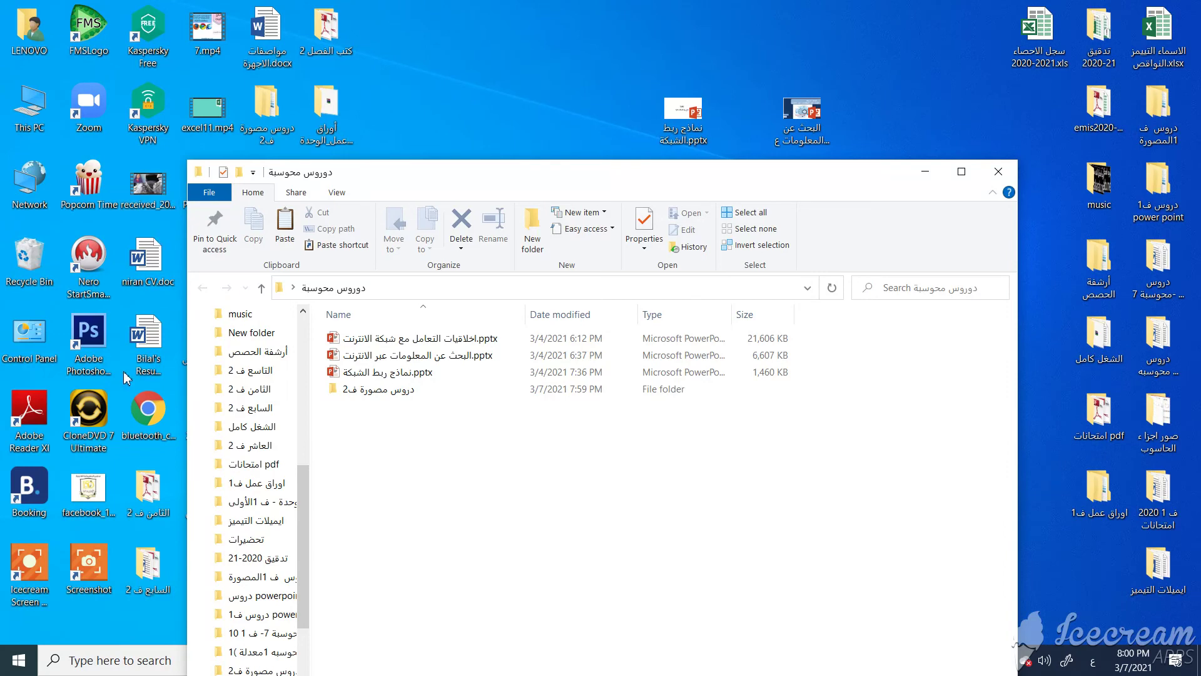
Move the folder window clear of the desktop icons and copy the "صور خاصة" folder into "دوروس محوسبة".
{"action": "left_click_drag", "start_coordinate": [424, 168], "coordinate": [605, 58]}
{"action": "right_click", "coordinate": [263, 566]}
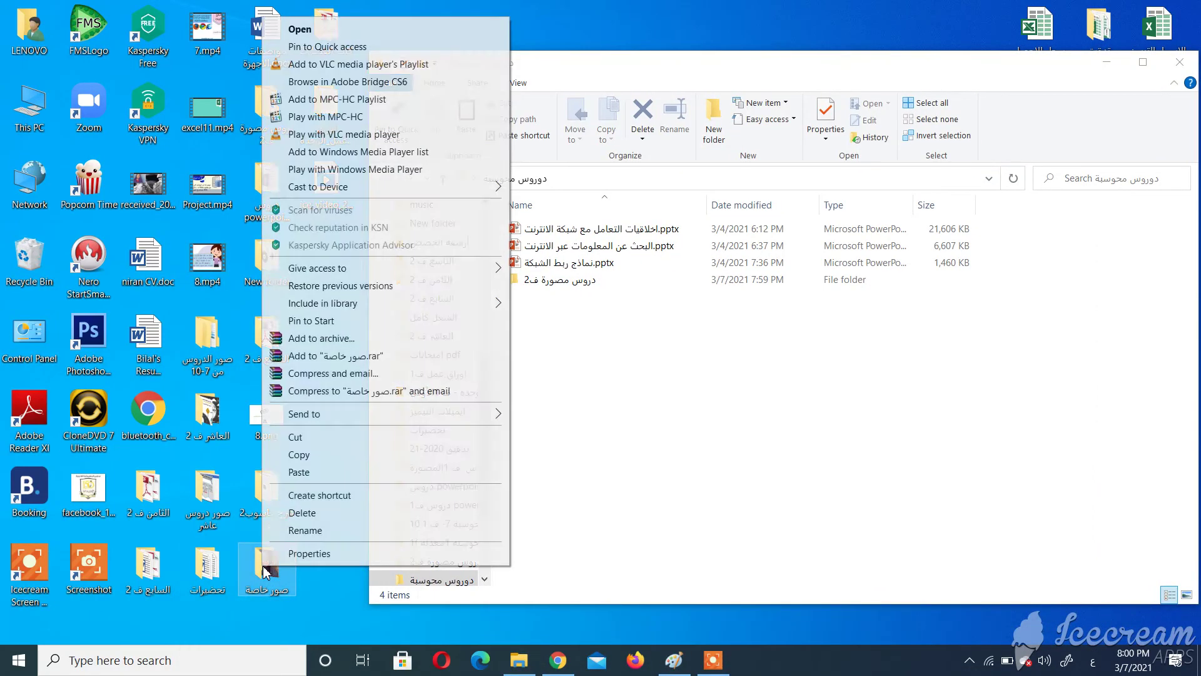
{"action": "left_click", "coordinate": [295, 455]}
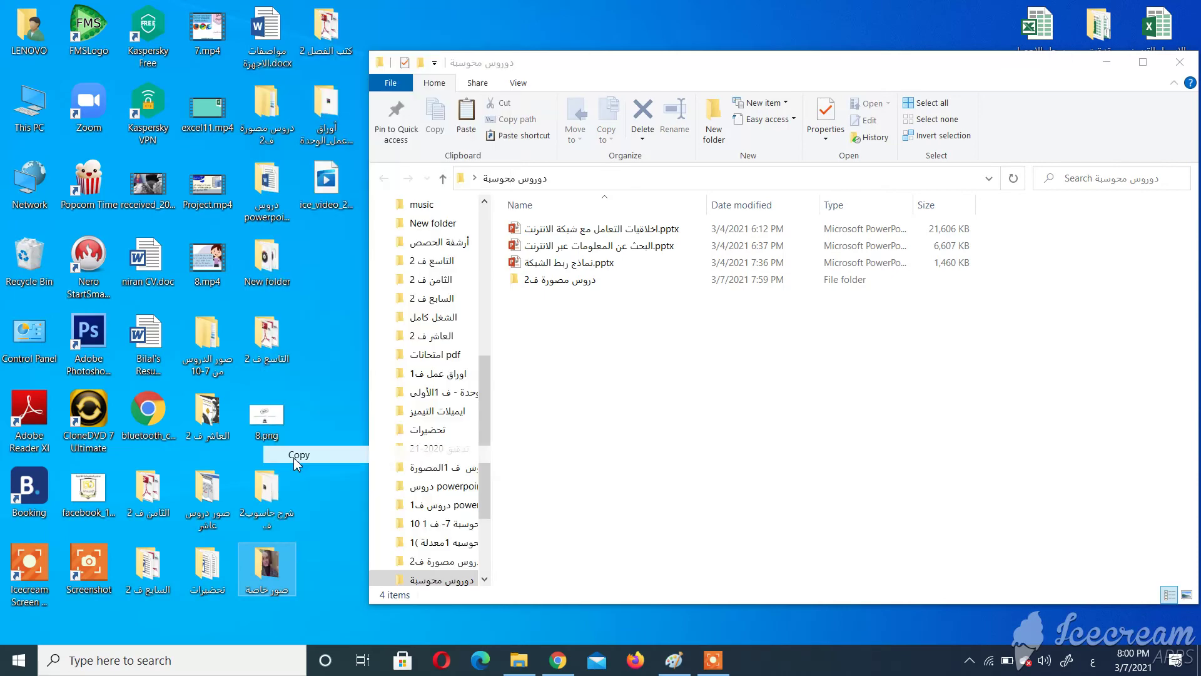
{"action": "right_click", "coordinate": [599, 406]}
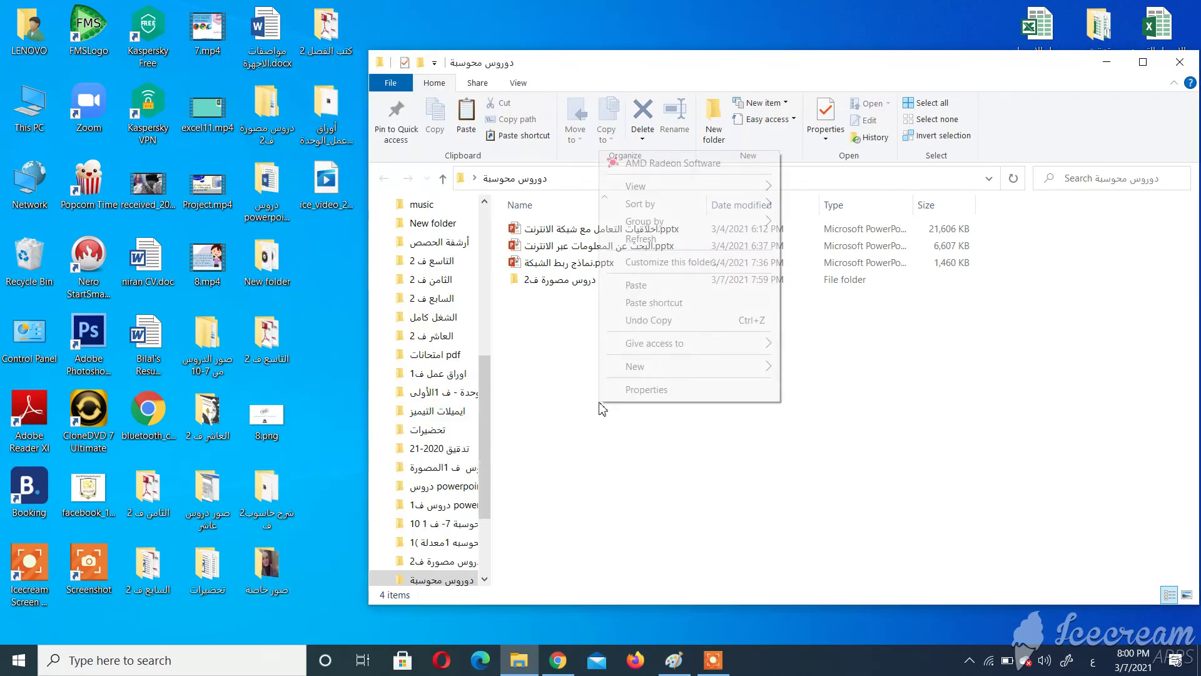
{"action": "left_click", "coordinate": [635, 285]}
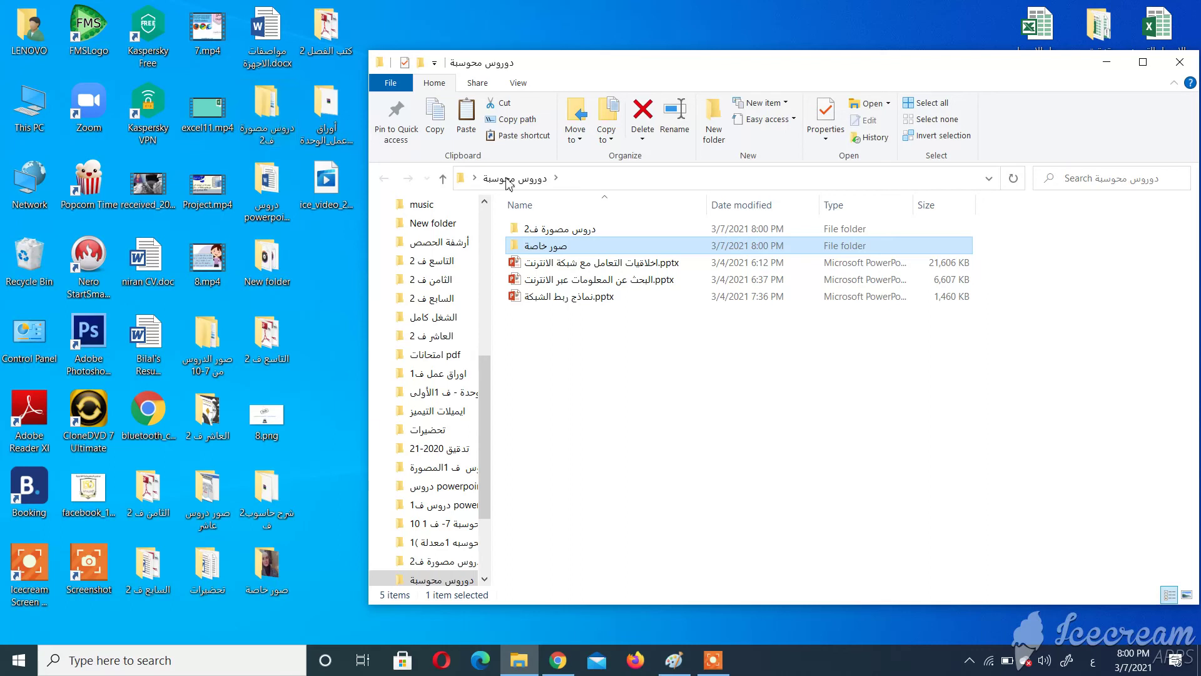
Look inside the copied "دروس مصورة ف2" subfolder, return to "دوروس محوسبة", and move the window back towards the screen's middle.
{"action": "double_click", "coordinate": [591, 229]}
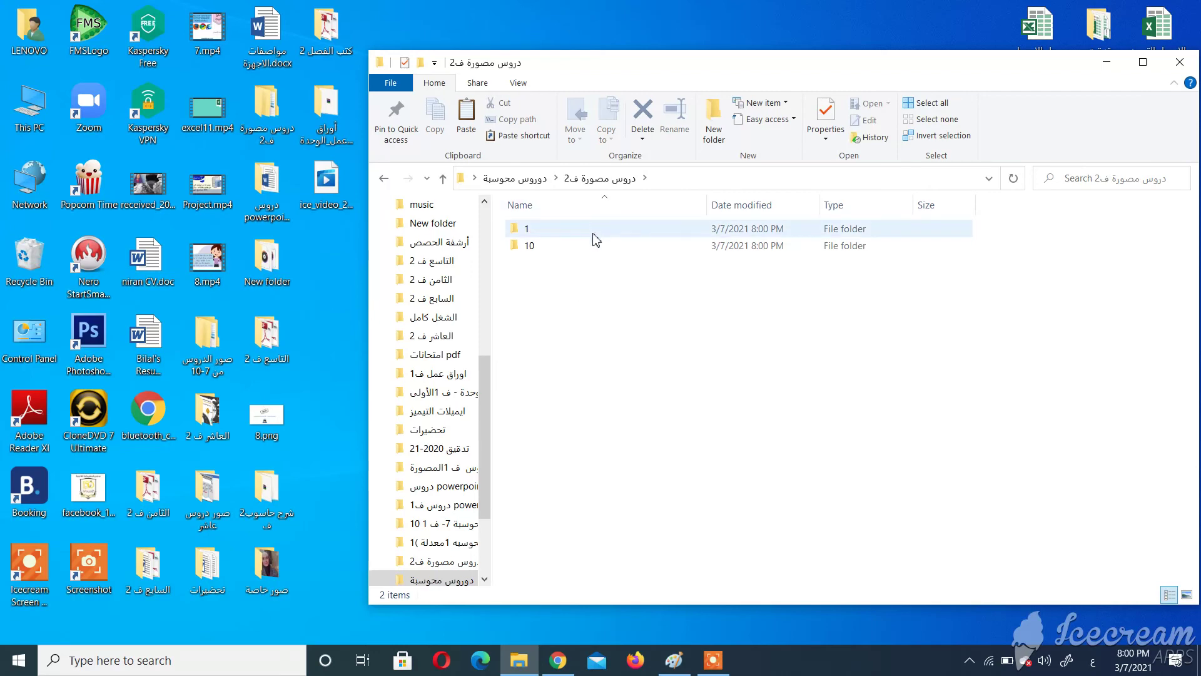
{"action": "left_click", "coordinate": [443, 179]}
{"action": "left_click_drag", "start_coordinate": [554, 67], "coordinate": [365, 70]}
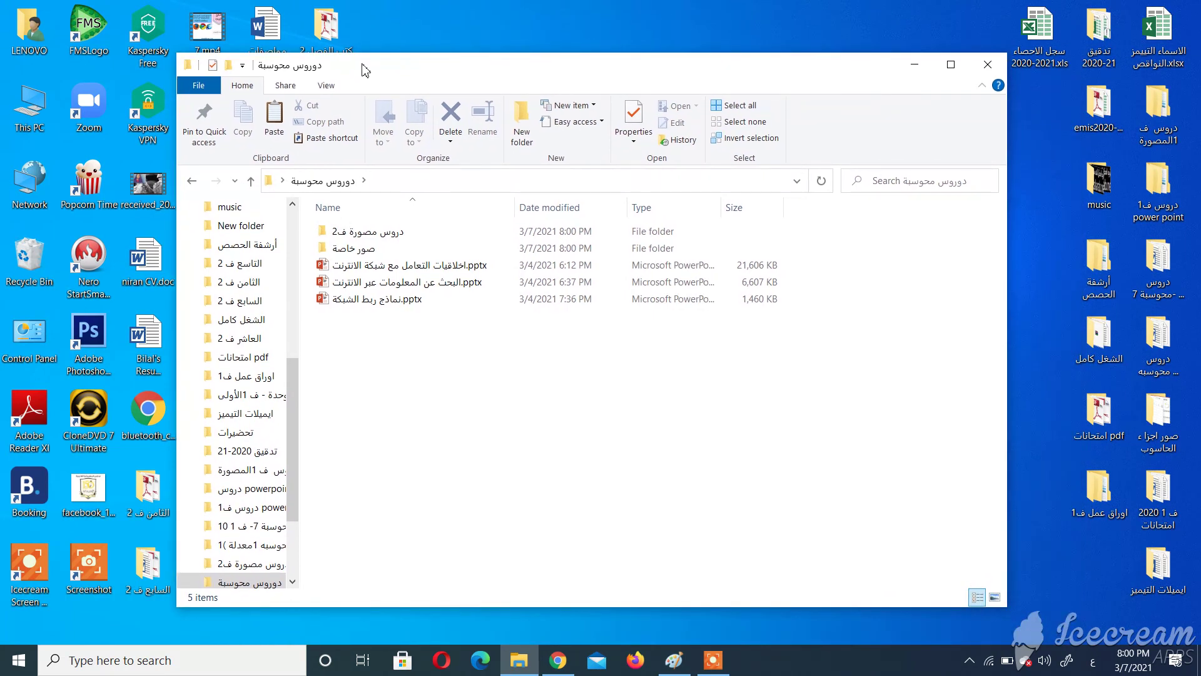